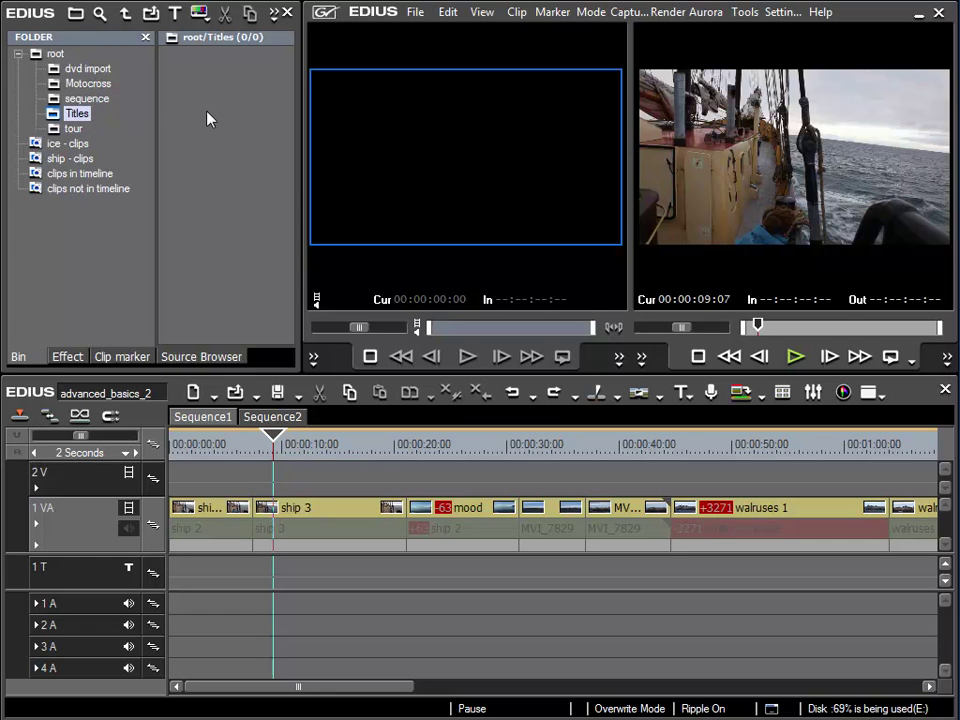
Create a new QuickTitler clip in the Titles bin folder, with the timeline frame at 00:00:09:07 as background.
{"action": "left_click_drag", "start_coordinate": [158, 105], "coordinate": [141, 106]}
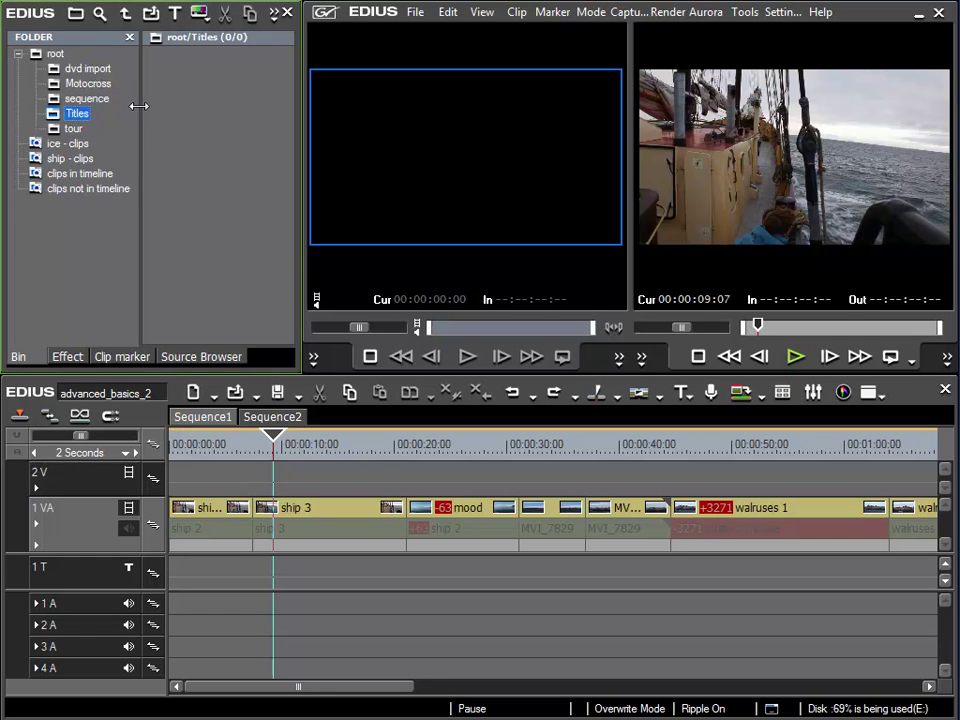
{"action": "right_click", "coordinate": [181, 100]}
{"action": "mouse_move", "coordinate": [256, 195]}
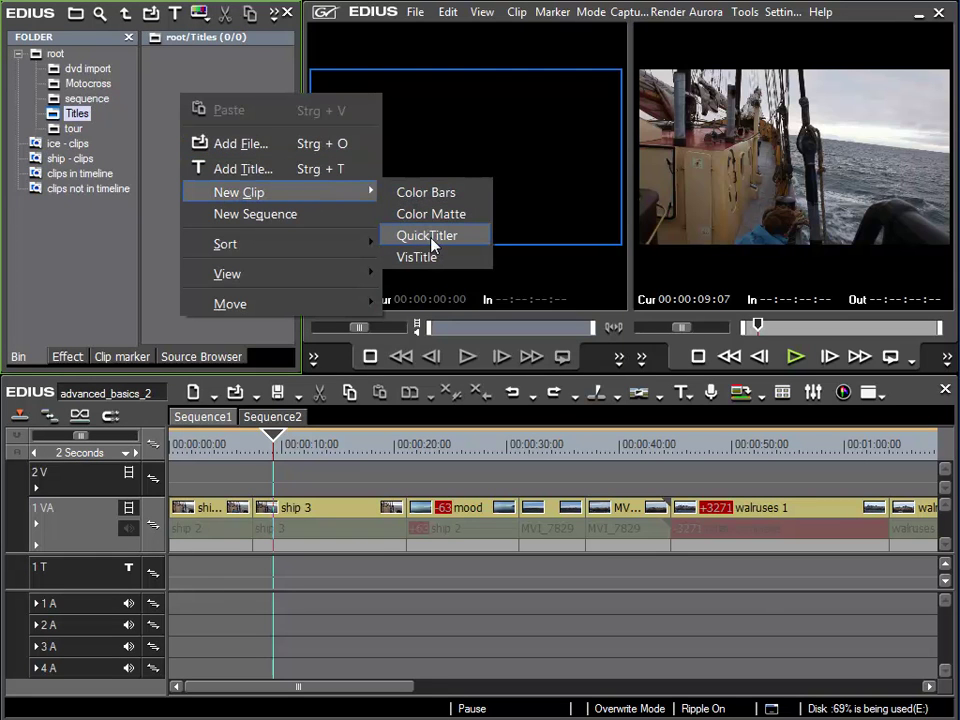
{"action": "left_click", "coordinate": [433, 243]}
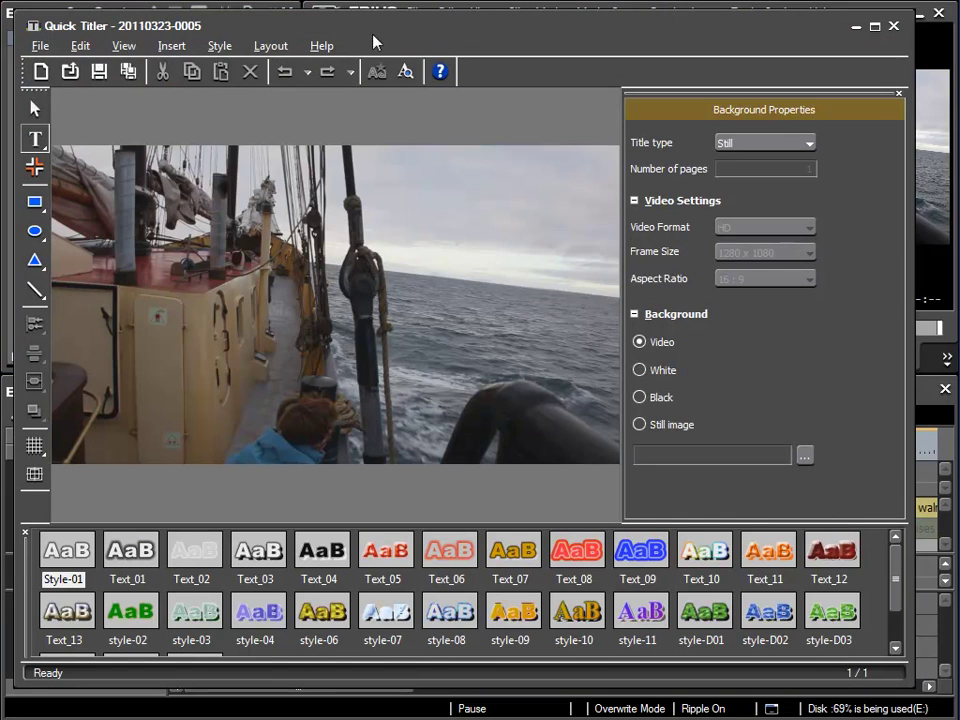
{"action": "left_click_drag", "start_coordinate": [360, 28], "coordinate": [623, 400]}
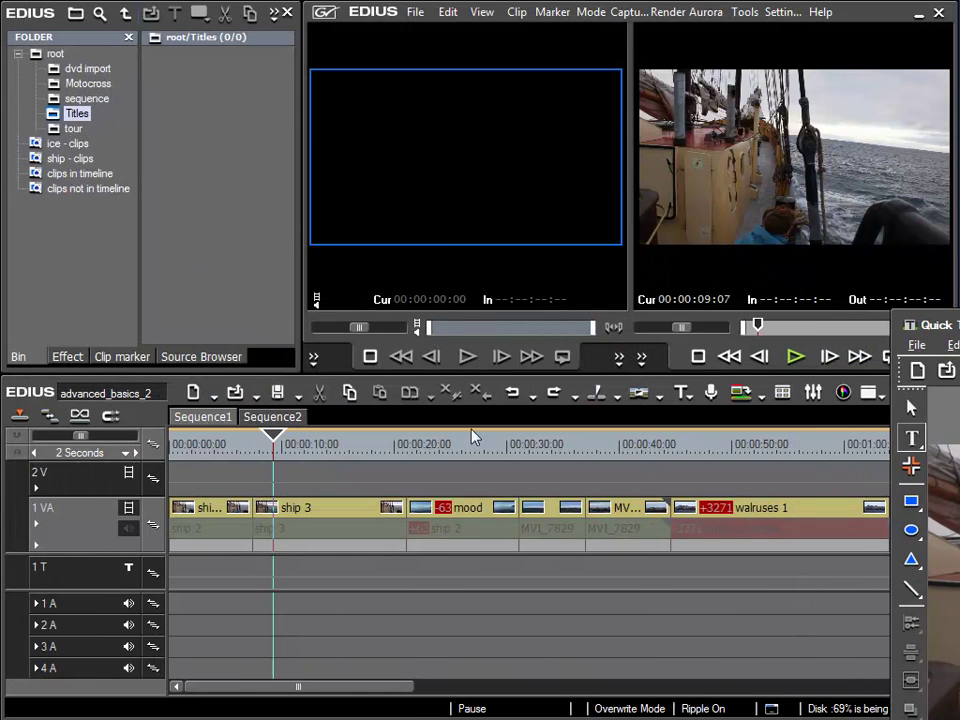
{"action": "left_click", "coordinate": [272, 447]}
{"action": "left_click_drag", "start_coordinate": [930, 324], "coordinate": [336, 30]}
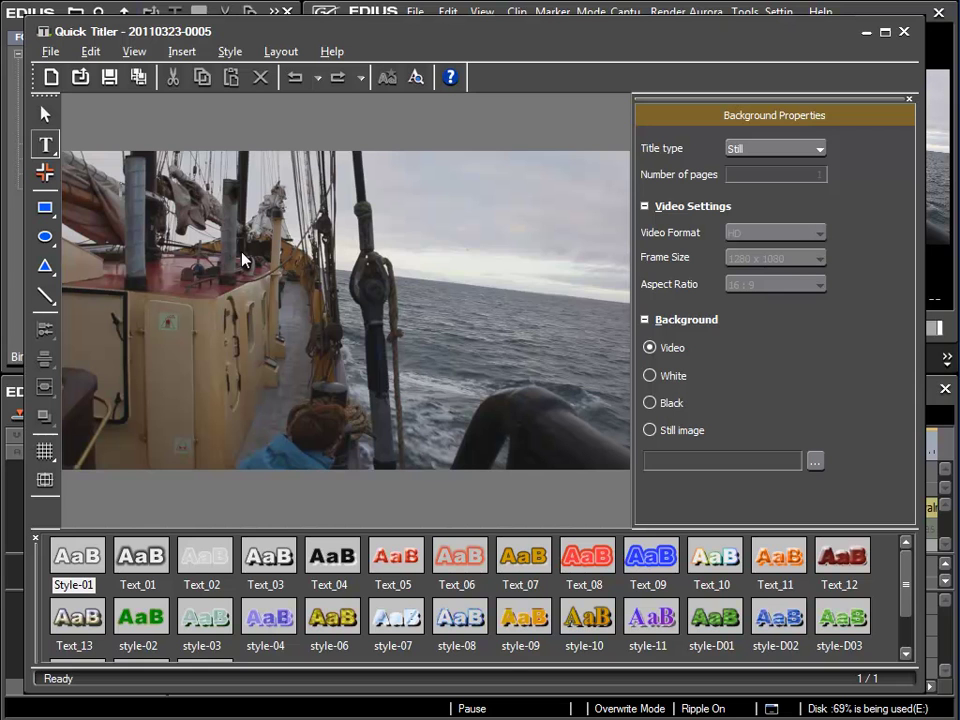
Add the text "Arctic Ocean" in the upper part of the title frame.
{"action": "type", "text": "Ar"}
{"action": "key", "text": "Escape"}
{"action": "type", "text": "ctic Ocean"}
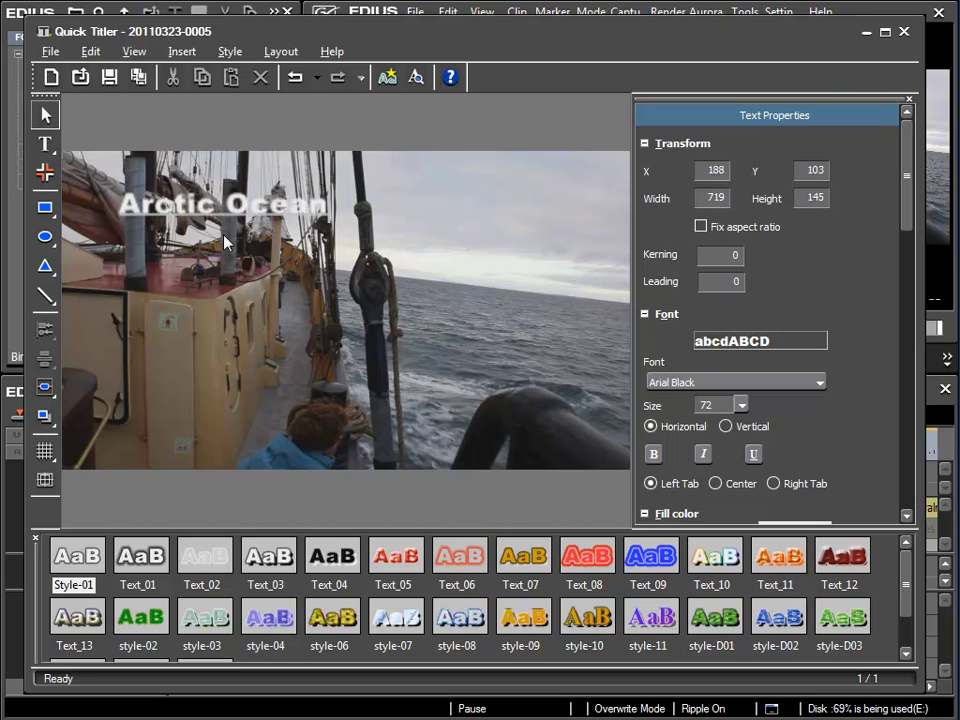
Enlarge the Arctic Ocean text to about 1474 by 290 and save the title to the bin.
{"action": "left_click", "coordinate": [224, 241]}
{"action": "left_click", "coordinate": [322, 222]}
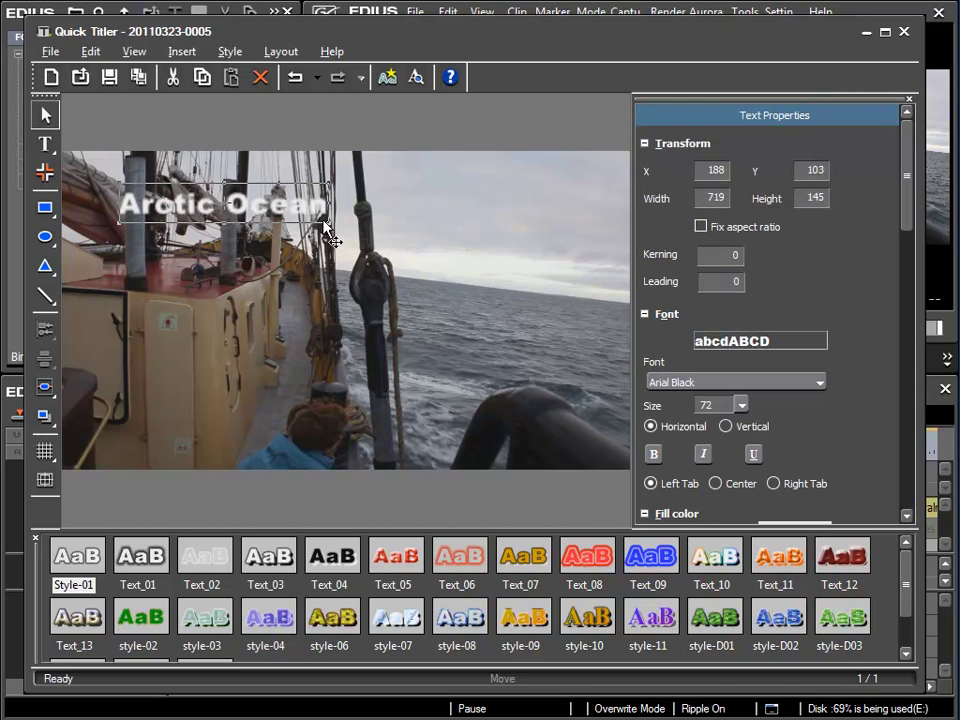
{"action": "left_click_drag", "start_coordinate": [322, 222], "coordinate": [552, 311]}
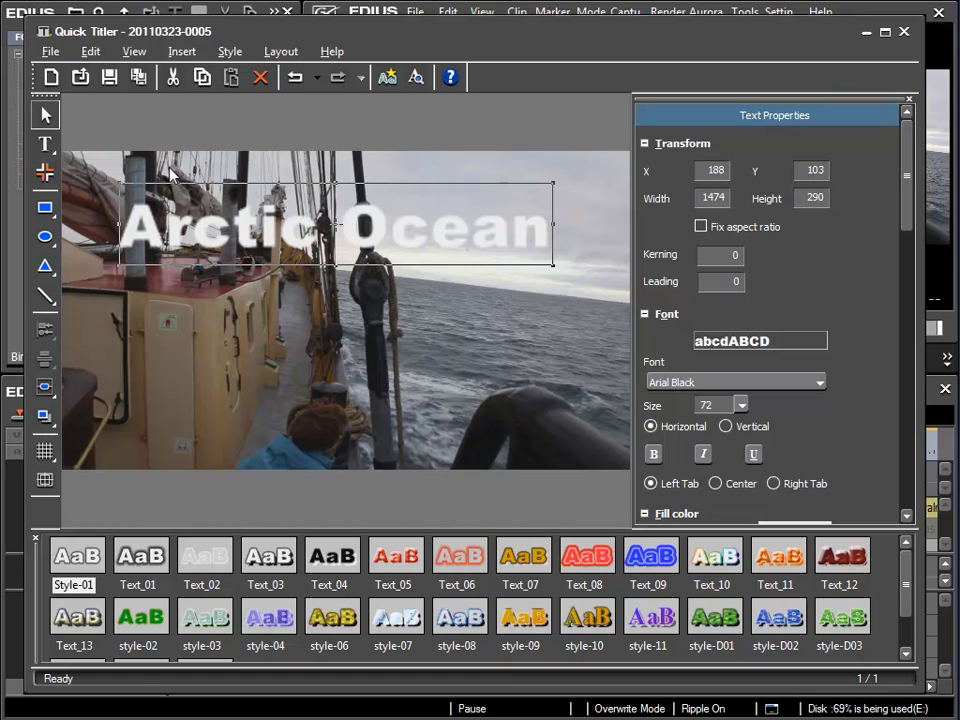
{"action": "left_click", "coordinate": [111, 80]}
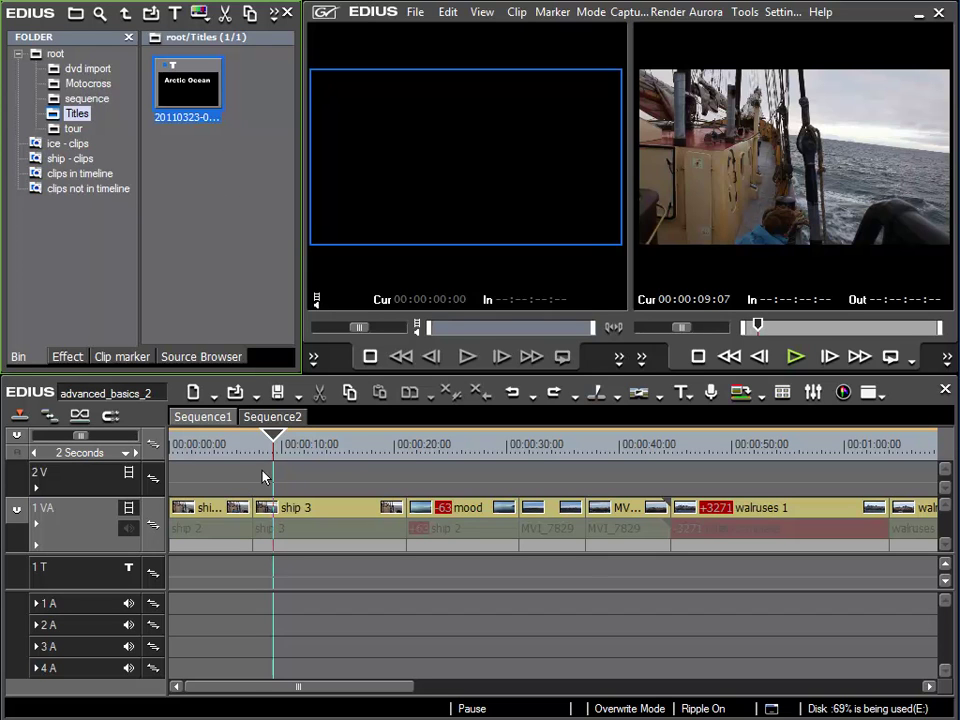
Try placing the Arctic Ocean title on the 1T track at the playhead and lengthening it, and delete it from the timeline.
{"action": "left_click", "coordinate": [192, 95]}
{"action": "left_click_drag", "start_coordinate": [190, 96], "coordinate": [279, 579]}
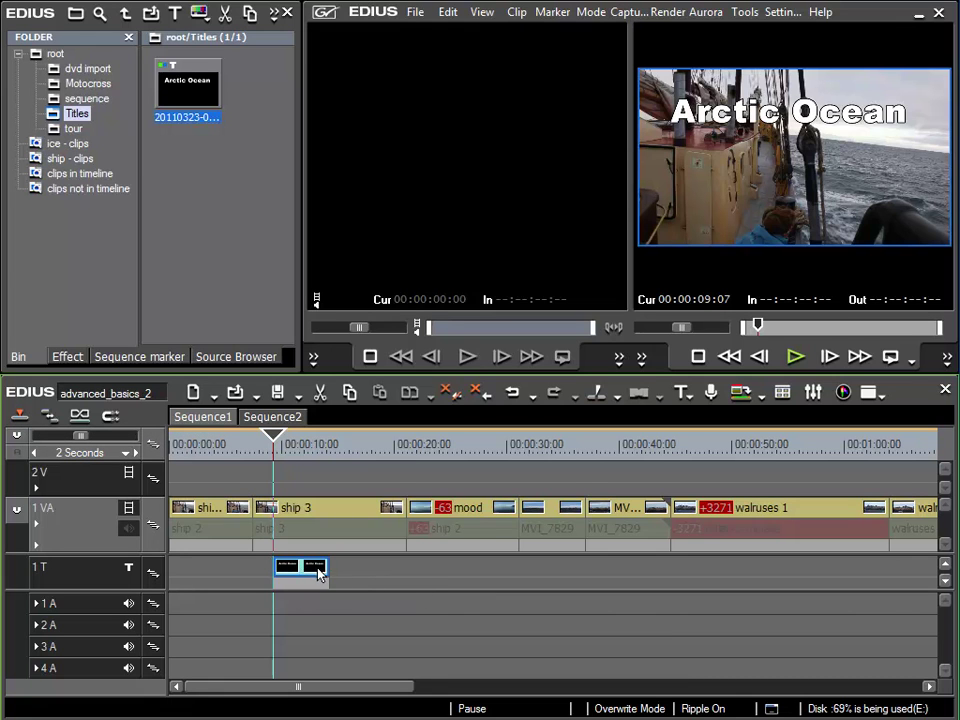
{"action": "left_click_drag", "start_coordinate": [326, 574], "coordinate": [365, 572]}
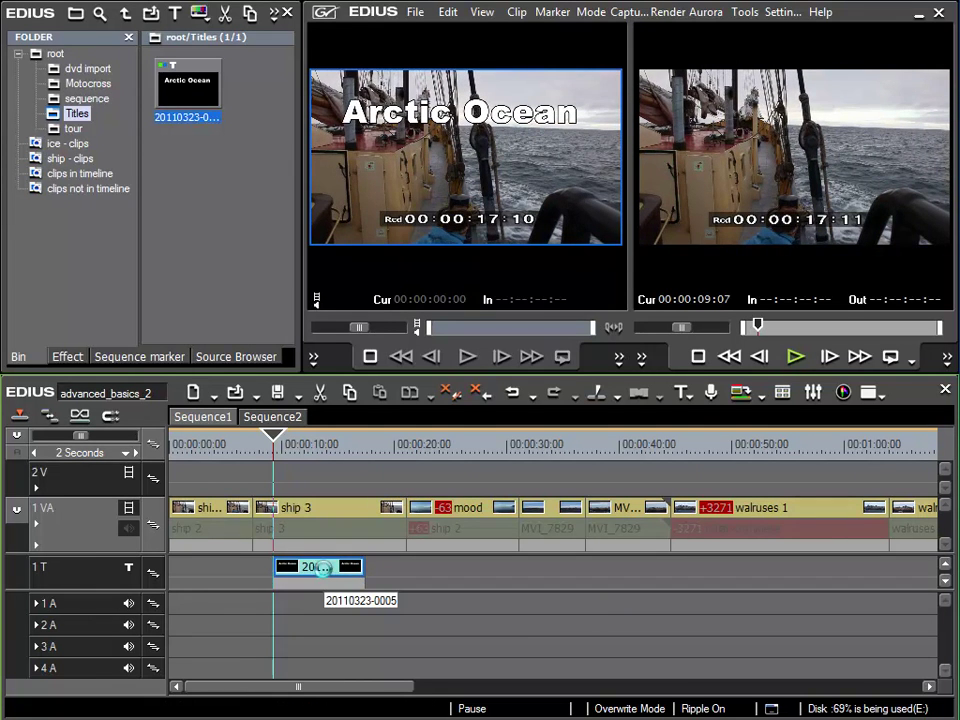
{"action": "key", "text": "Delete"}
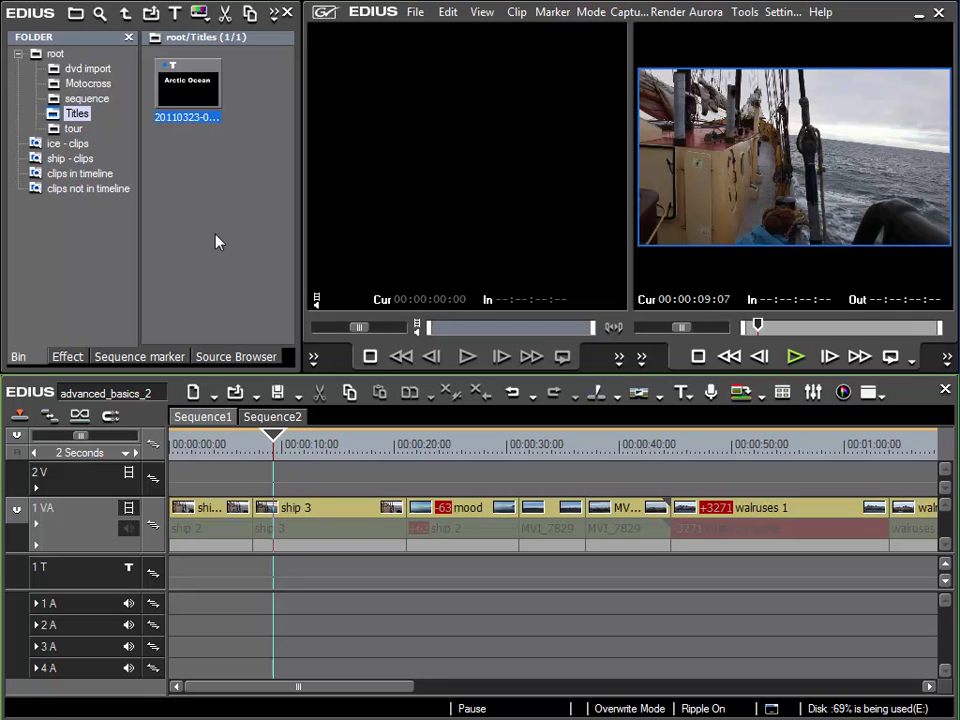
Reopen the Arctic Ocean title from the bin in Quick Titler and close it without editing.
{"action": "double_click", "coordinate": [198, 101]}
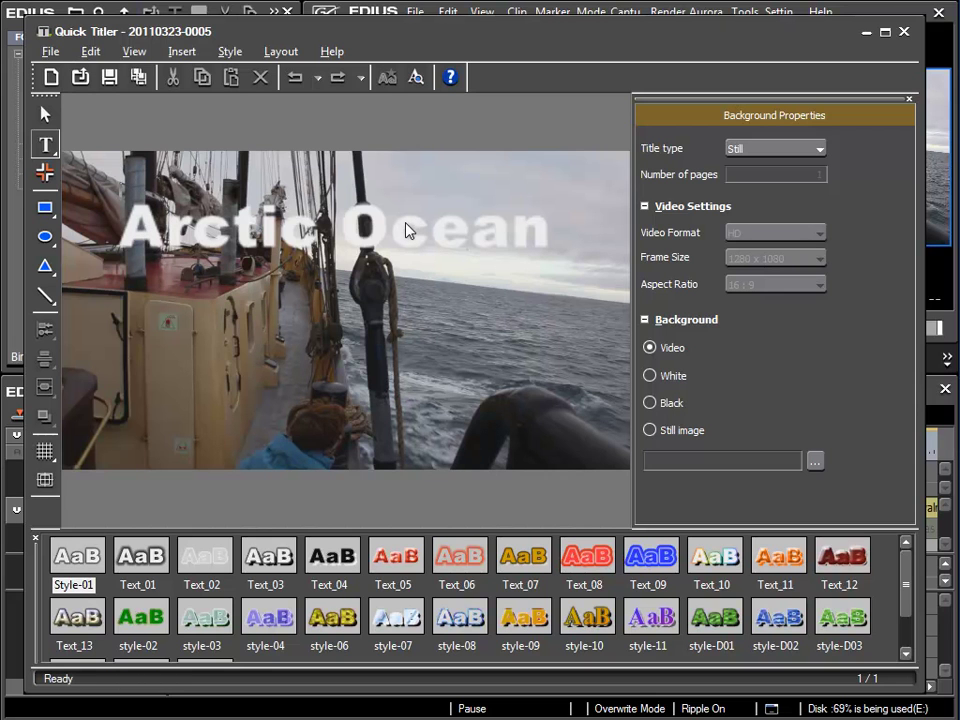
{"action": "left_click", "coordinate": [904, 31]}
{"action": "left_click", "coordinate": [238, 185]}
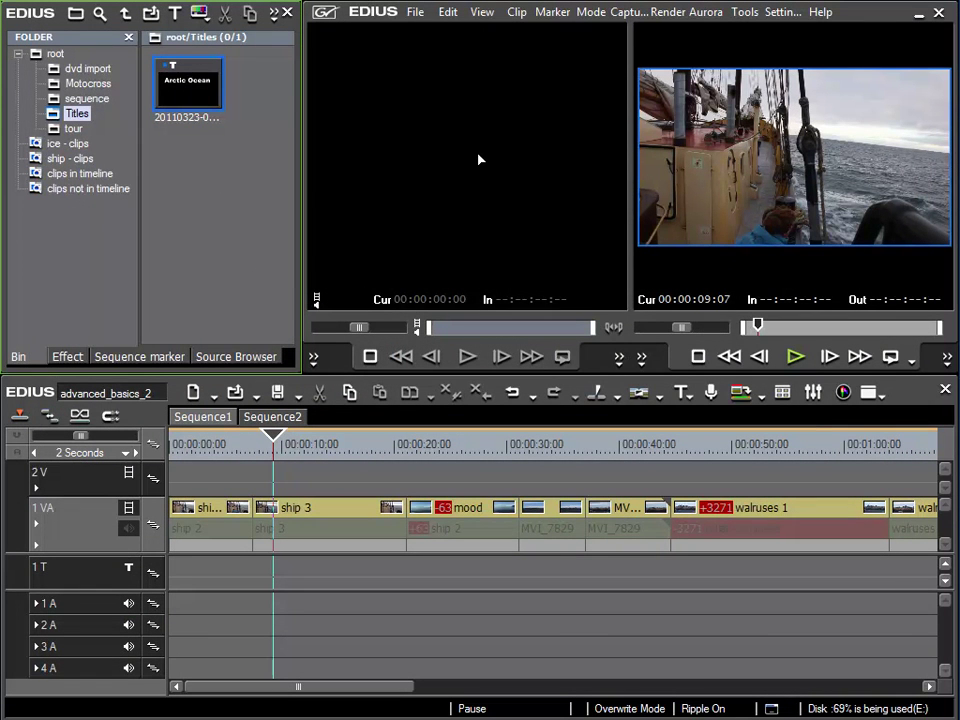
Load the bin title into the player and set the timeline In point at 00:00:08:09 and Out point at 00:00:28:00.
{"action": "left_click", "coordinate": [195, 96]}
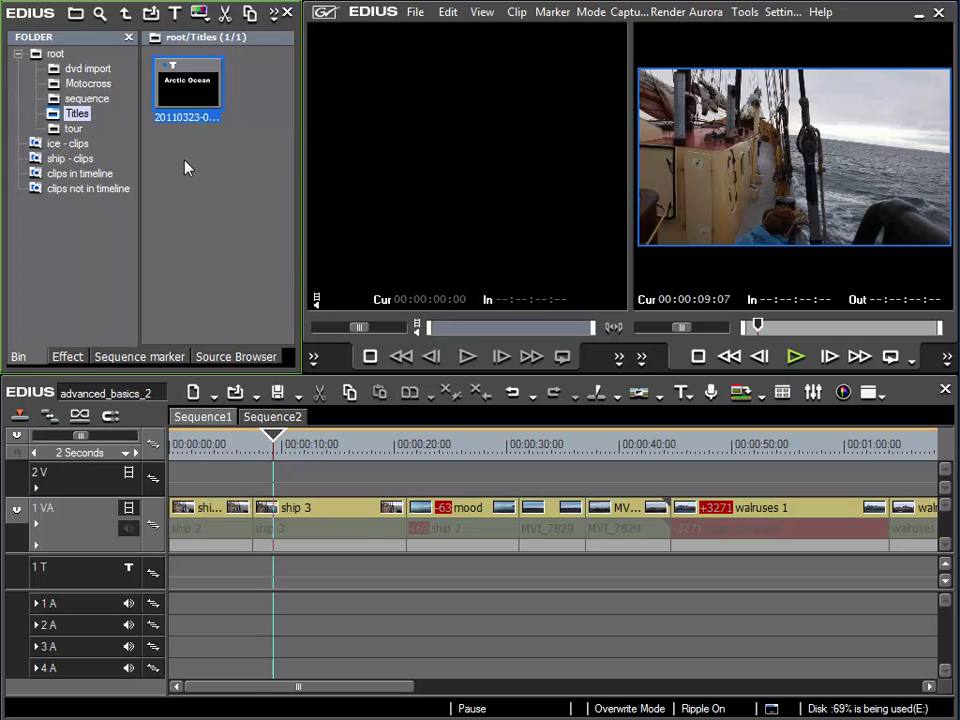
{"action": "key", "text": "Return"}
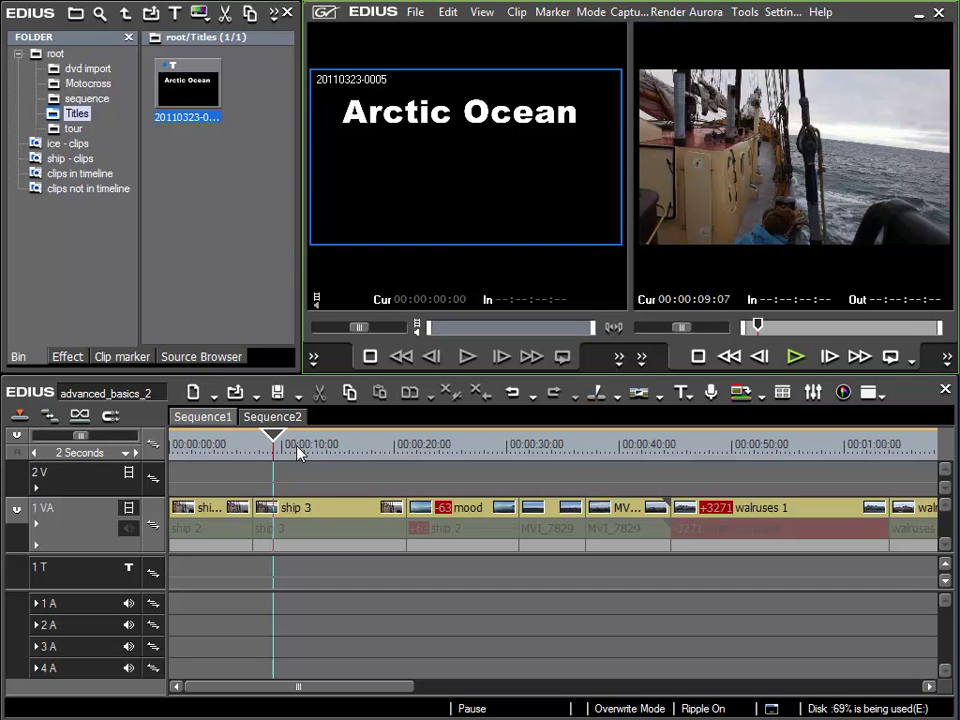
{"action": "left_click_drag", "start_coordinate": [270, 446], "coordinate": [264, 446]}
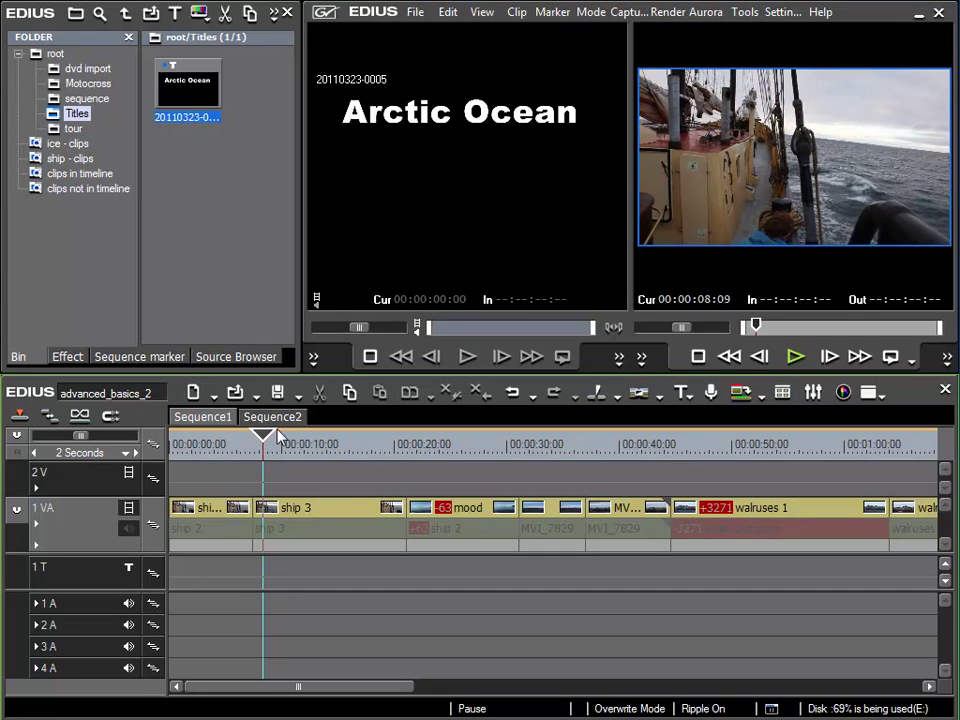
{"action": "key", "text": "i"}
{"action": "left_click", "coordinate": [344, 440]}
{"action": "left_click_drag", "start_coordinate": [347, 443], "coordinate": [484, 435]}
{"action": "key", "text": "o"}
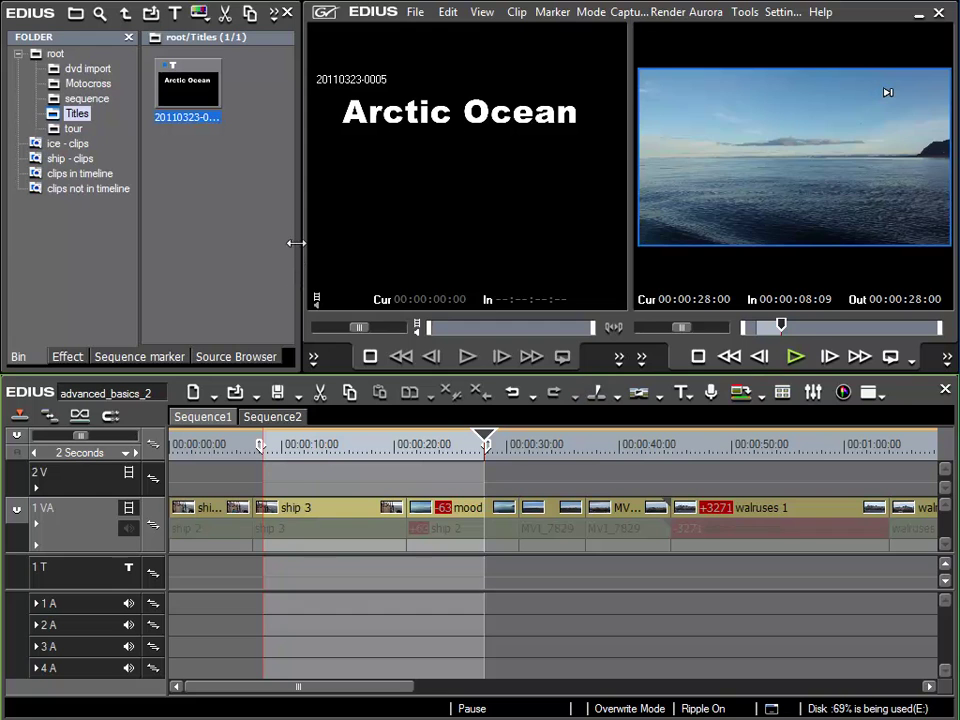
Route the source video to the 1T track and place the loaded title there between the In and Out points.
{"action": "left_click_drag", "start_coordinate": [300, 240], "coordinate": [263, 240]}
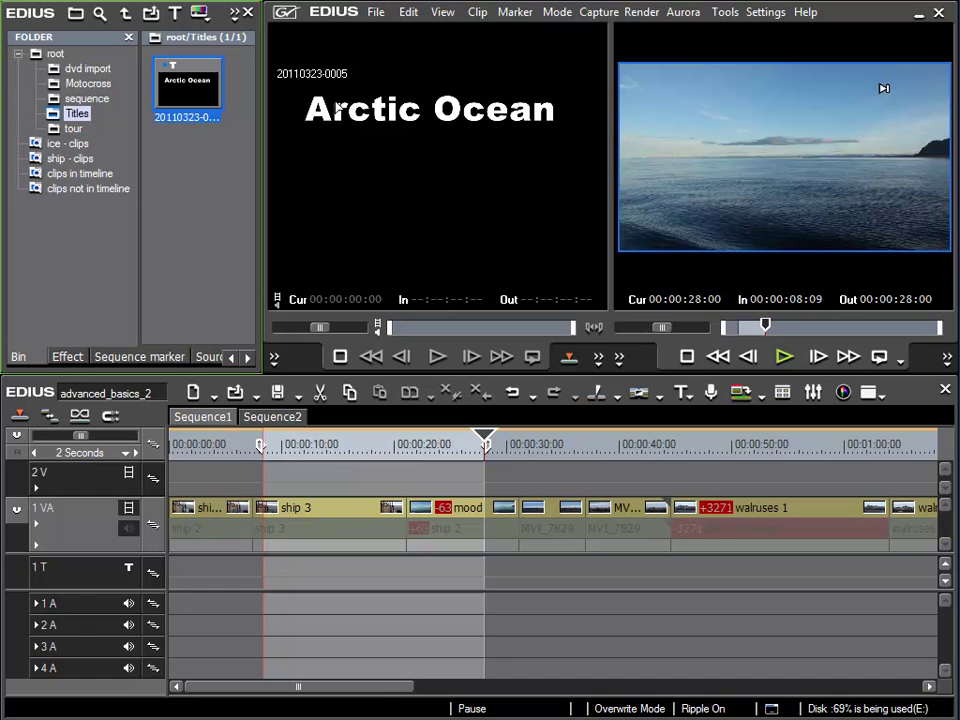
{"action": "left_click", "coordinate": [17, 512]}
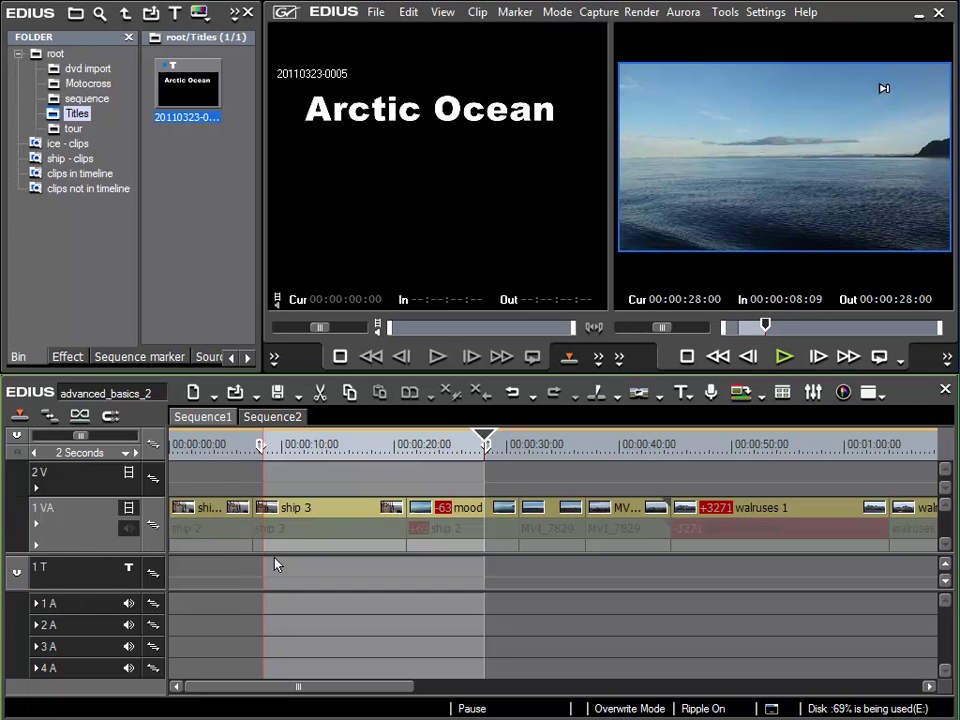
{"action": "left_click", "coordinate": [569, 360]}
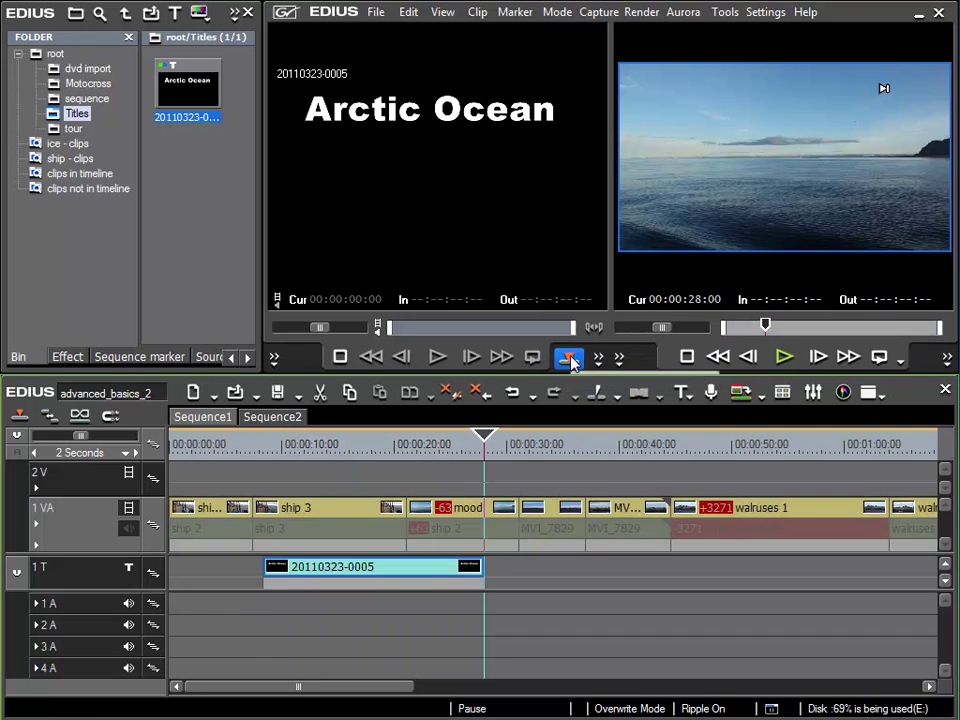